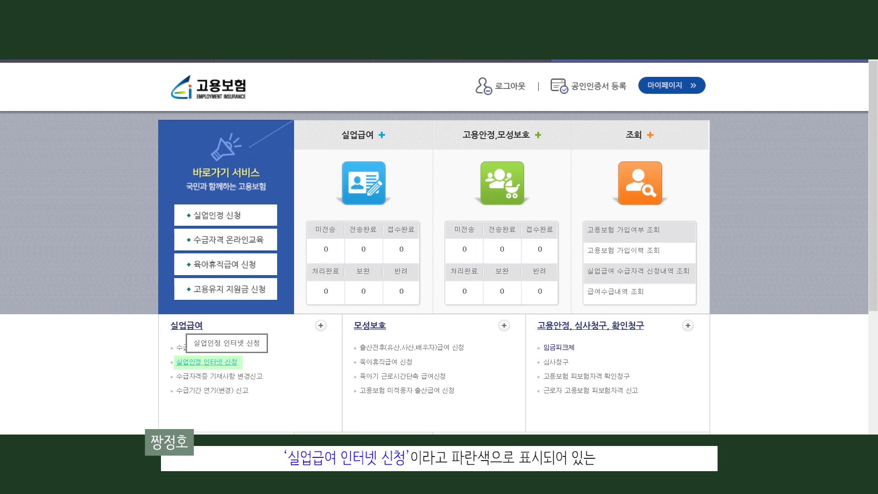
# Open 실업인정 인터넷 신청 under 실업급여 from the ei.go.kr home page.
pyautogui.click(230, 366)
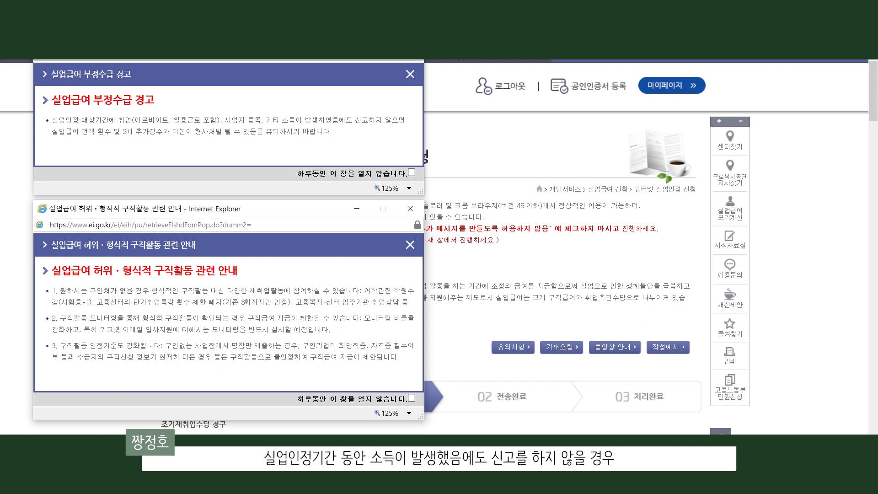
# Read the unreported-income warning, then close the 허위·형식적 구직활동 안내 notice.
pyautogui.moveTo(132, 121); pyautogui.dragTo(406, 120)
pyautogui.click(406, 120)
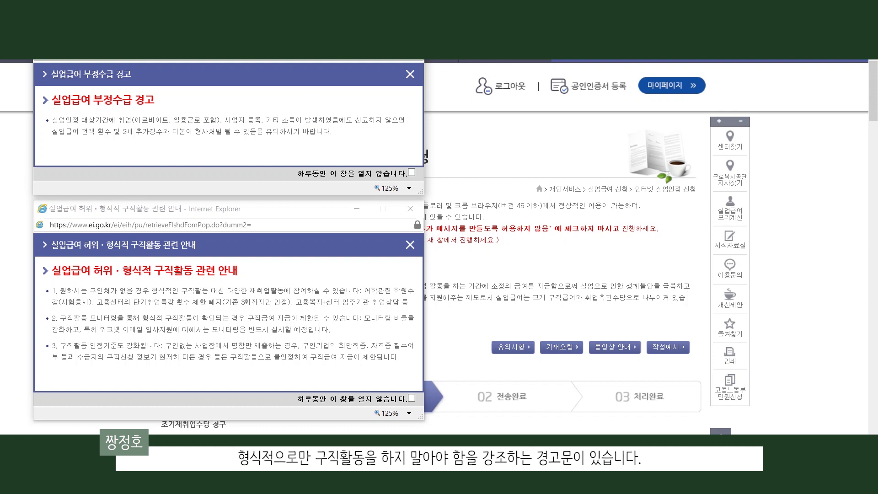
pyautogui.click(410, 245)
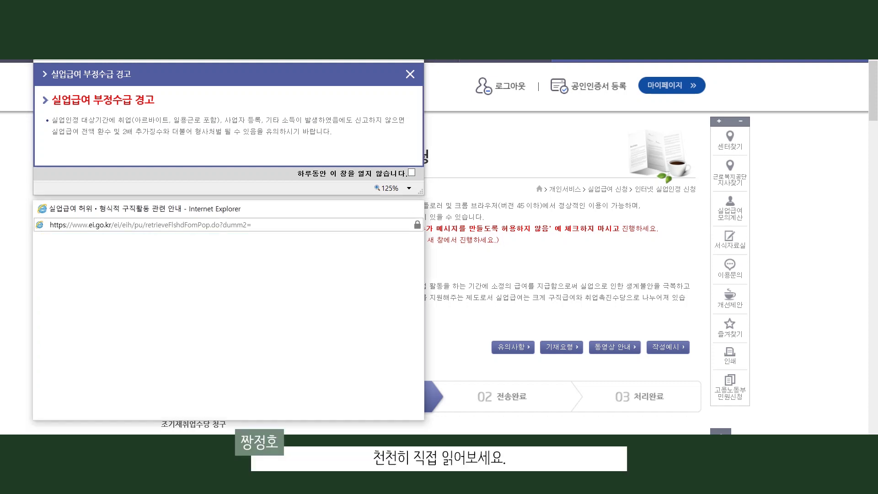
# Close the 부정수급 경고 and review 150 benefit days, 60,120 won daily, first recognition 2020/09/17.
pyautogui.click(410, 75)
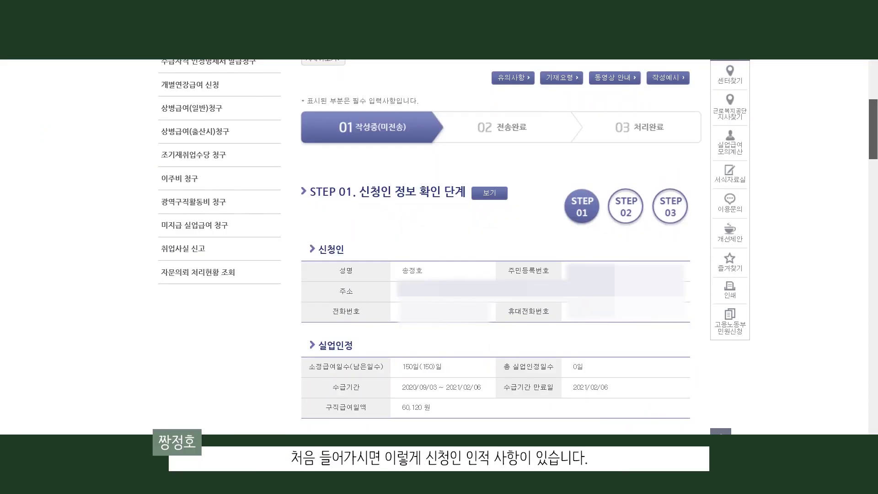
pyautogui.scroll(-2, 458, 247)
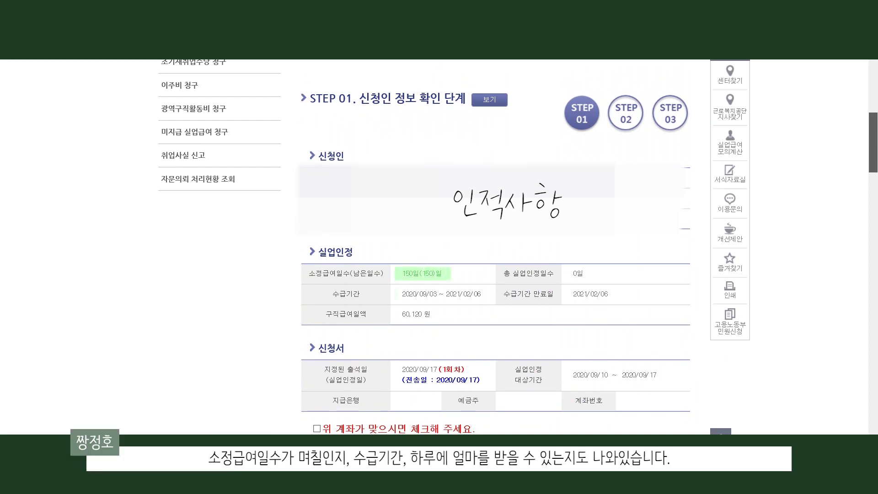
pyautogui.scroll(-1, 434, 247)
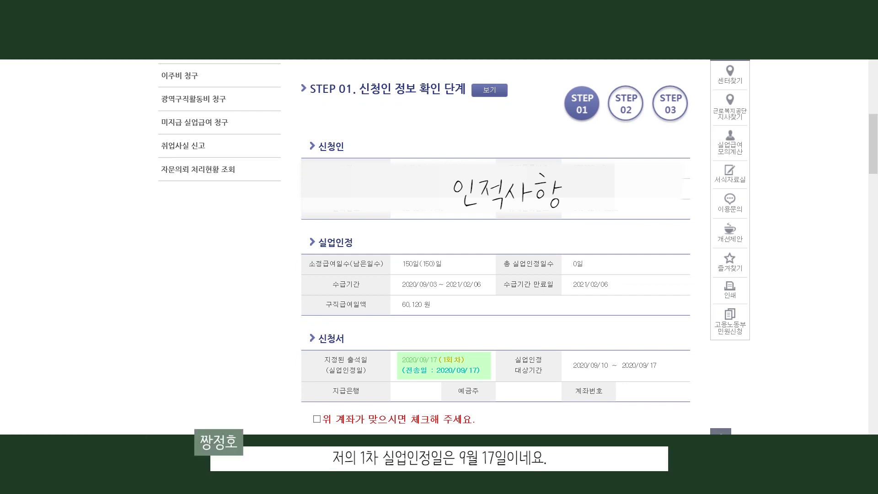
pyautogui.scroll(-1, 496, 247)
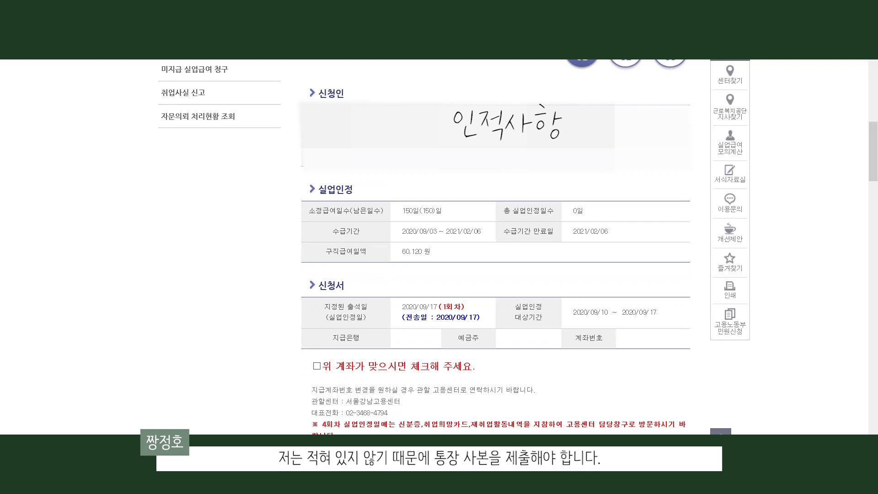
pyautogui.scroll(-3, 496, 247)
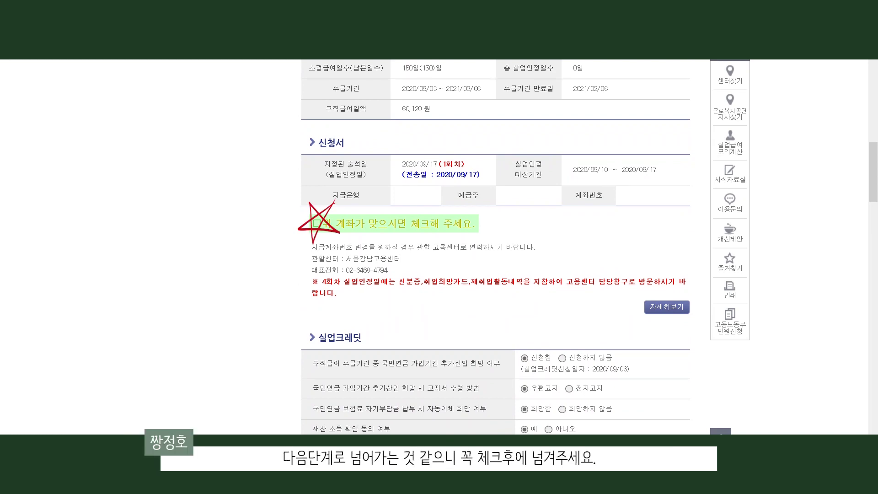
pyautogui.scroll(-3, 495, 247)
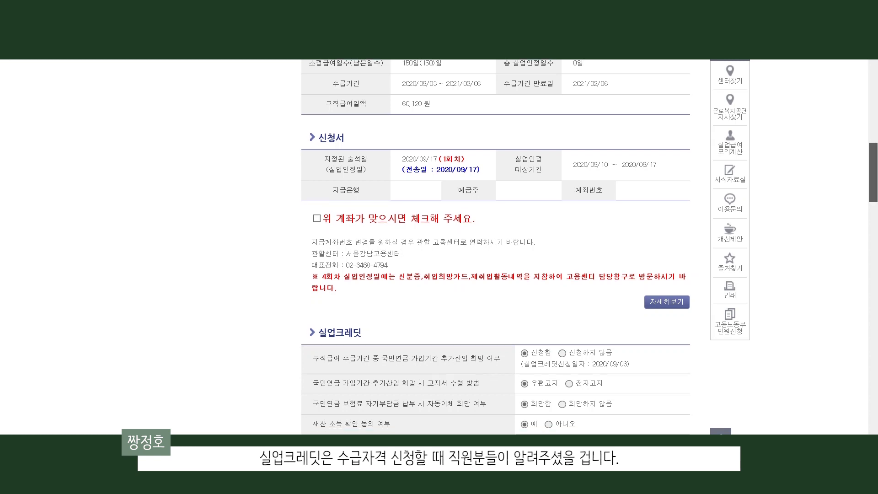
pyautogui.scroll(-1, 495, 247)
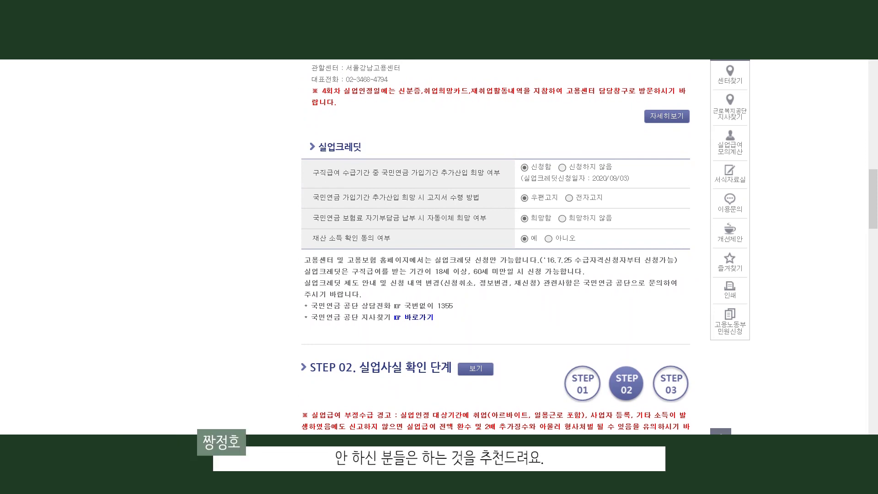
pyautogui.scroll(-5, 495, 247)
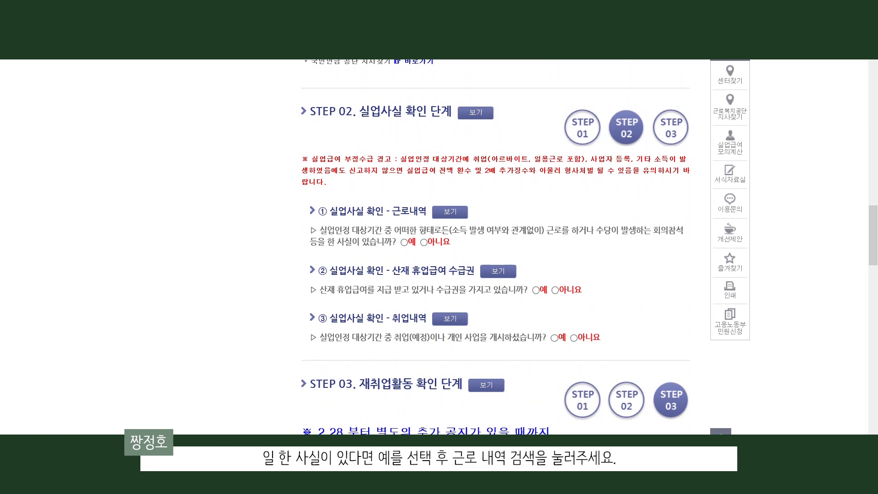
# Answer 아니요 to working during the period and to receiving 산재 휴업급여 in STEP 02.
pyautogui.click(405, 243)
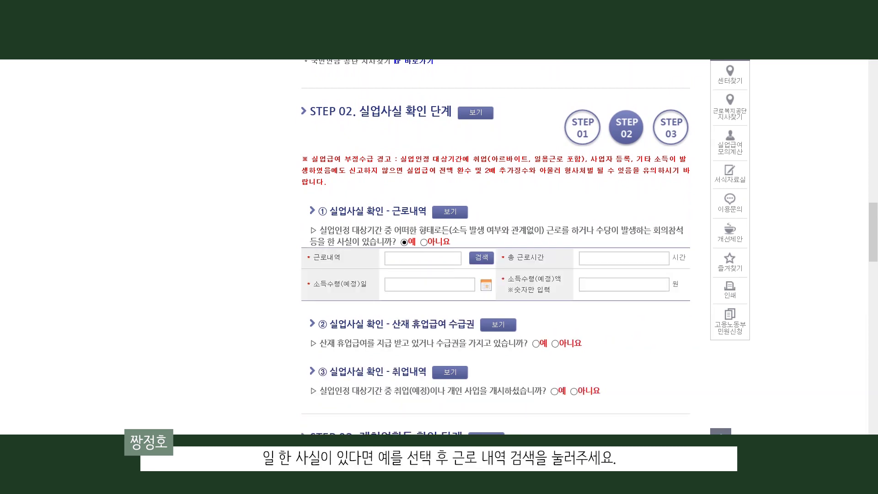
pyautogui.click(482, 258)
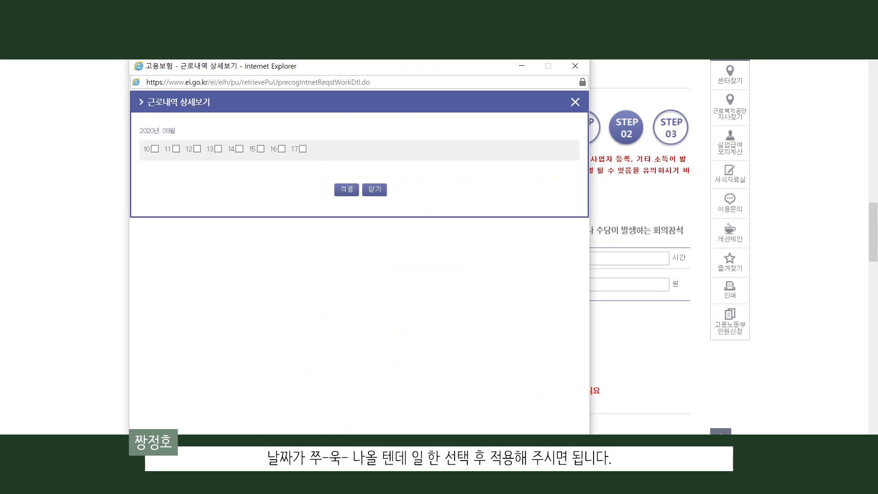
pyautogui.click(239, 149)
pyautogui.click(261, 148)
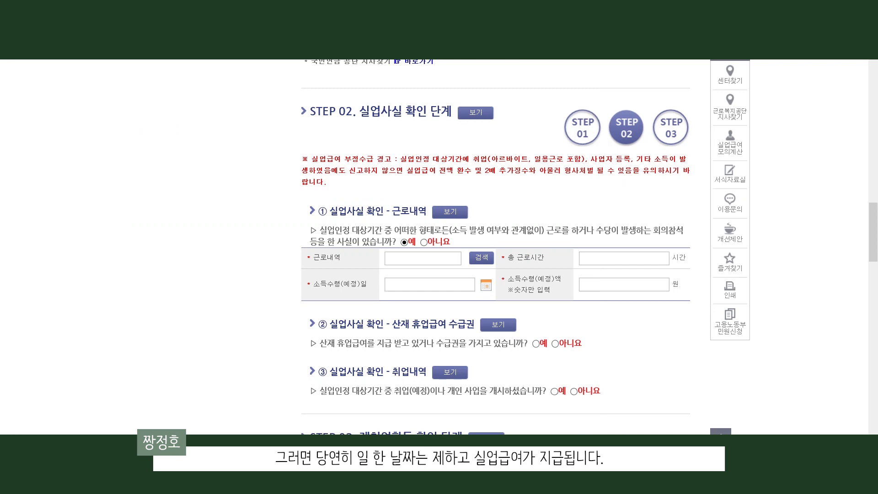
pyautogui.click(424, 243)
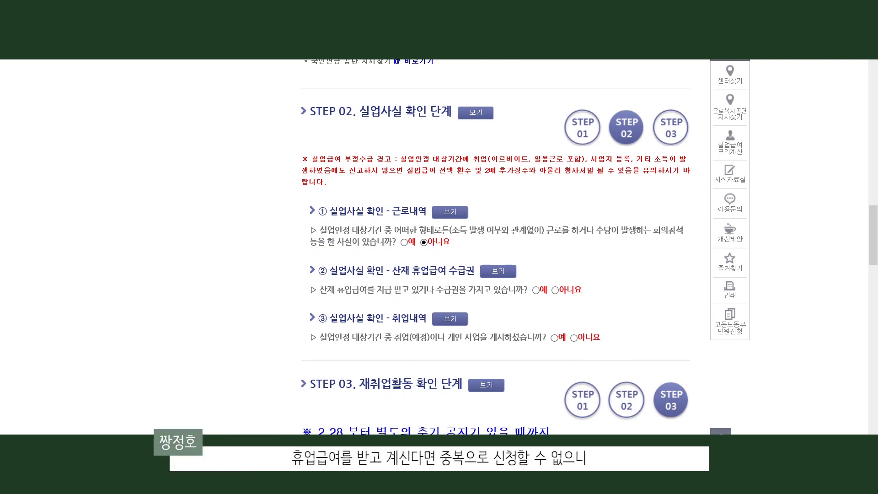
pyautogui.click(536, 291)
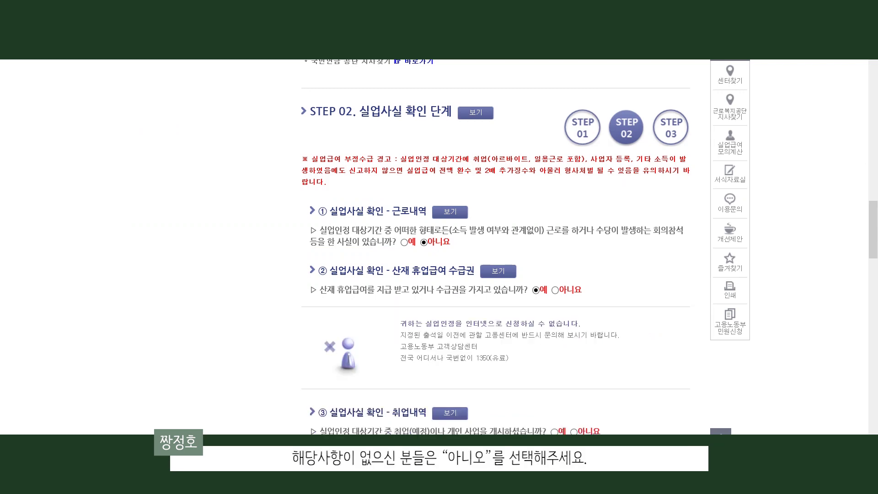
pyautogui.click(555, 290)
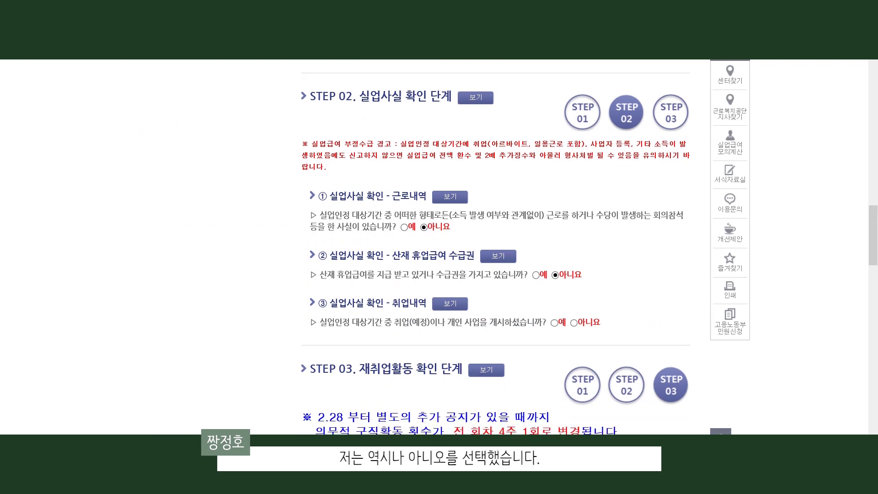
# Answer 아니요 to ③ 취업내역 about starting a job or business, revealing STEP 03.
pyautogui.scroll(-1, 495, 247)
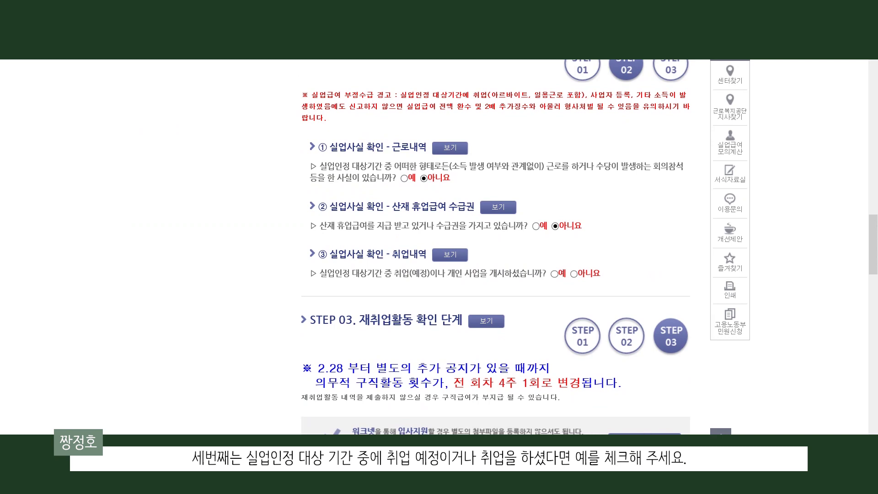
pyautogui.click(554, 273)
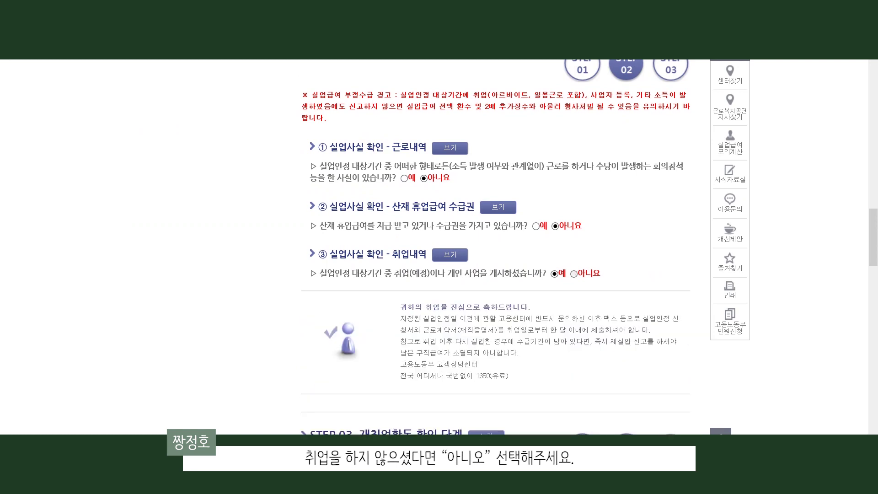
pyautogui.click(574, 274)
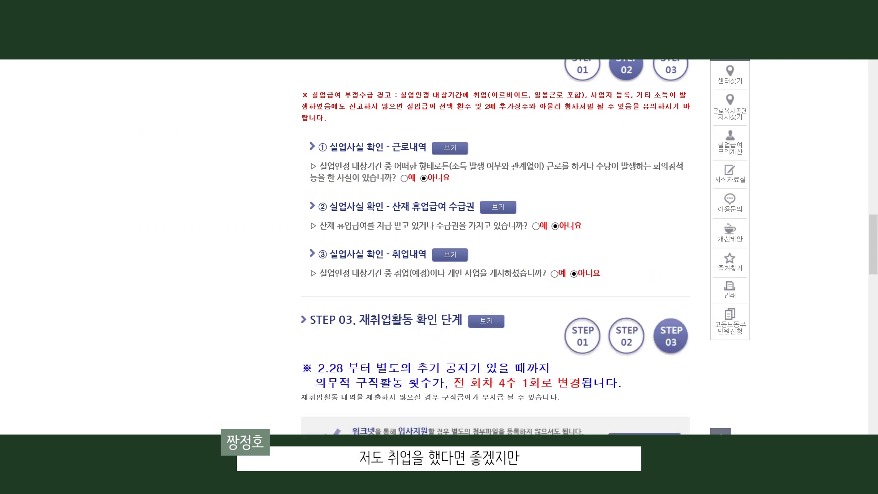
pyautogui.scroll(-2, 496, 247)
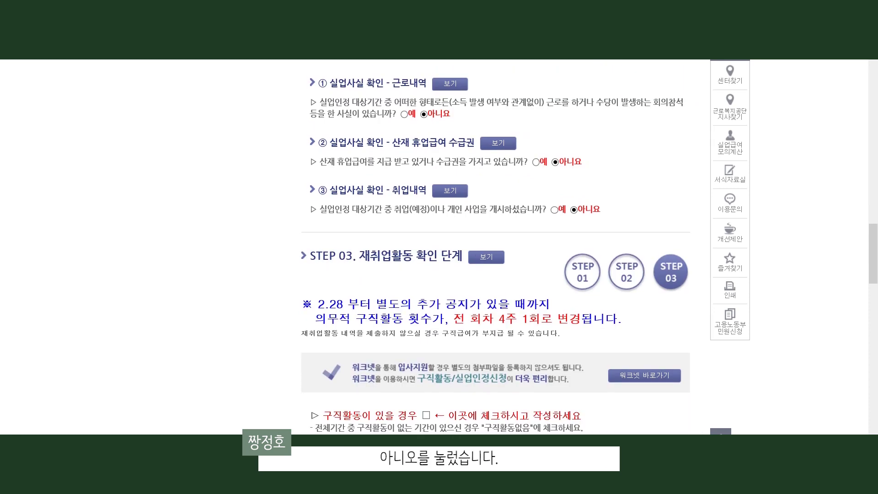
pyautogui.scroll(-1, 496, 247)
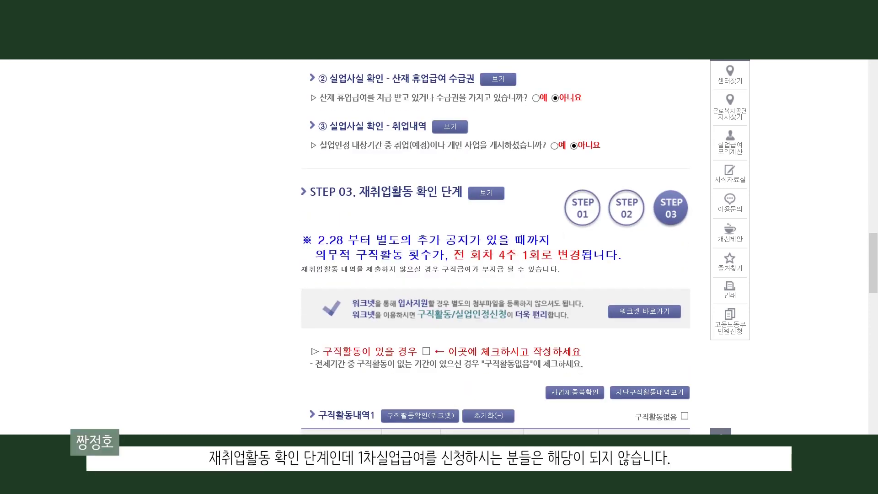
# Tick 구직활동 외 활동사항이 있을 경우 to add a 과정/세부내역 row and attachments.
pyautogui.scroll(-5, 495, 247)
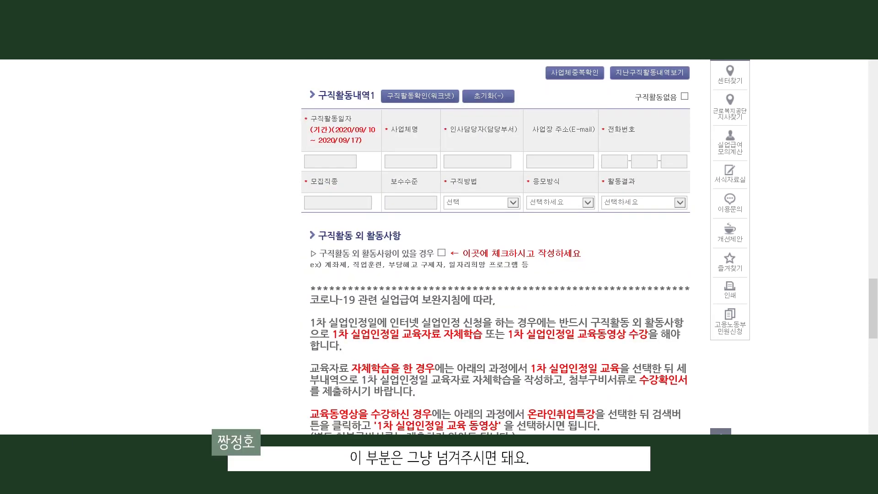
pyautogui.scroll(-2, 495, 247)
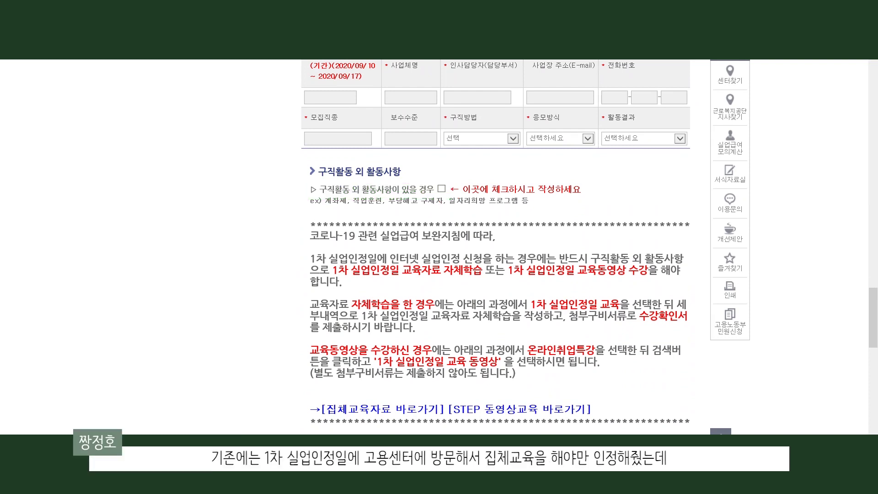
pyautogui.click(441, 188)
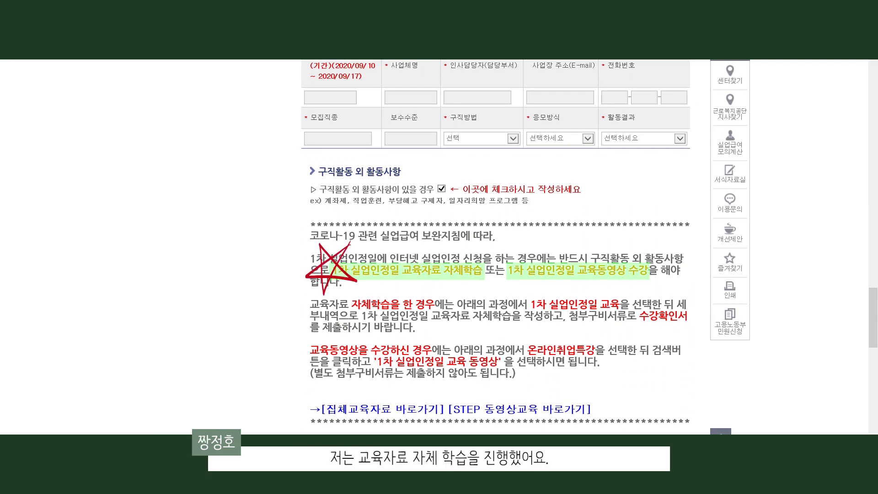
pyautogui.scroll(-3, 495, 246)
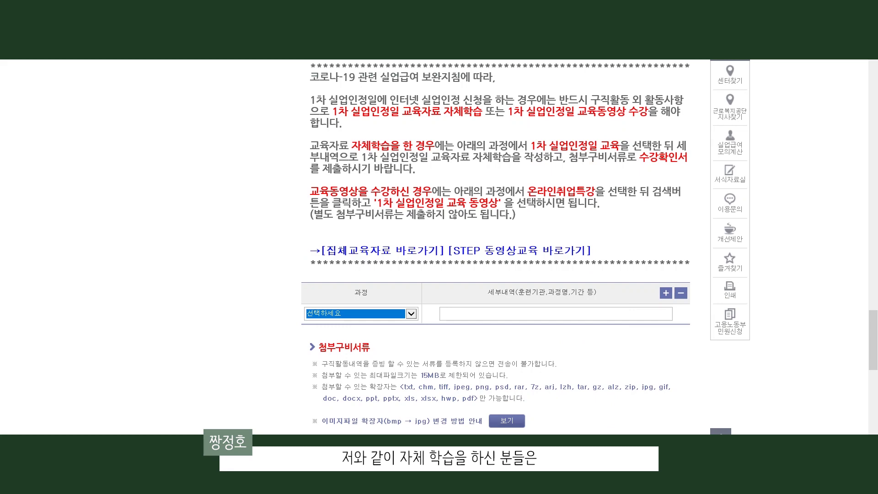
# Check the 과정 options and go to the 공지사항 post with the 1차 교육자료 attachments.
pyautogui.click(361, 314)
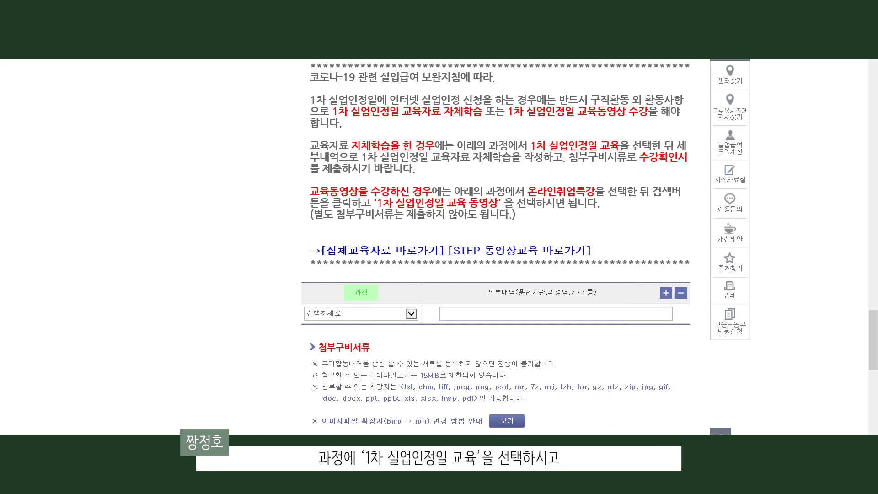
pyautogui.click(411, 314)
pyautogui.scroll(-5, 378, 357)
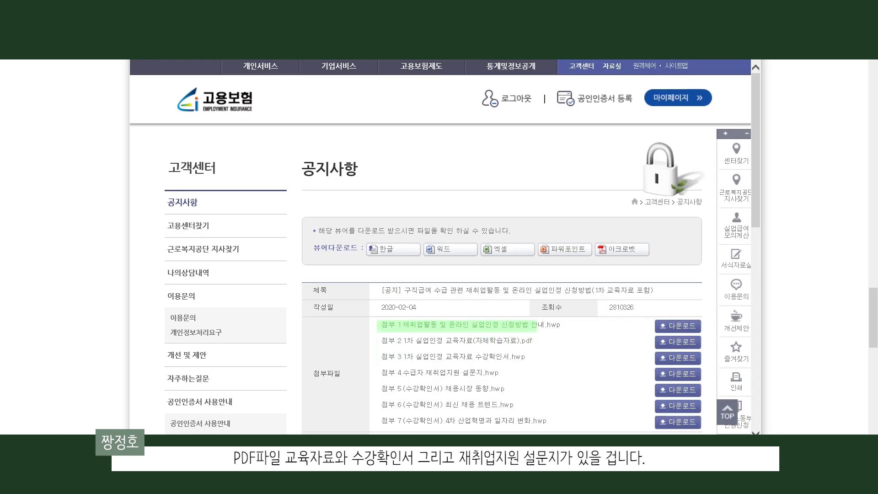
# Scroll to the notice's attachment list to find the 1차 실업인정 교육자료(자체학습자료).pdf.
pyautogui.scroll(-3, 440, 246)
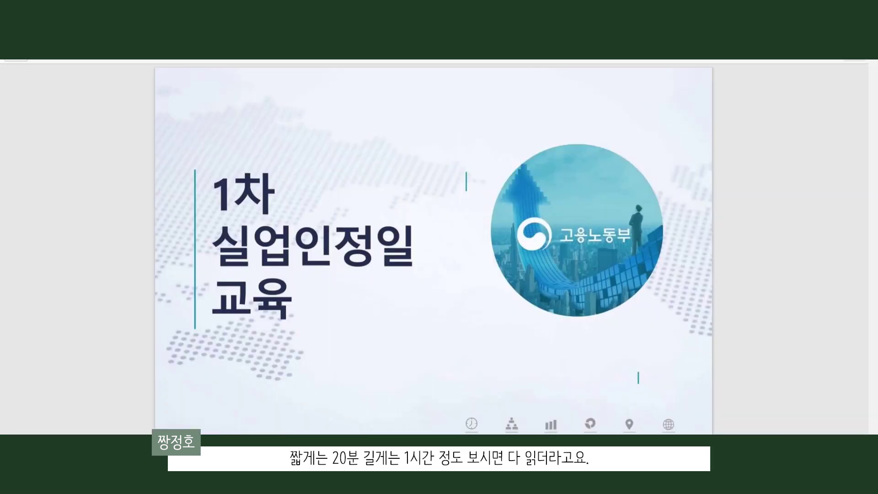
pyautogui.scroll(-10, 433, 249)
pyautogui.scroll(-1, 433, 249)
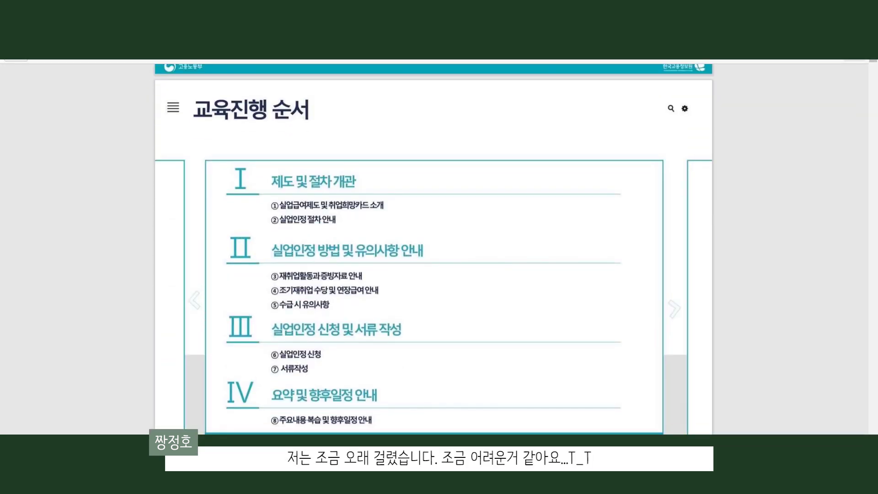
pyautogui.scroll(-9, 433, 250)
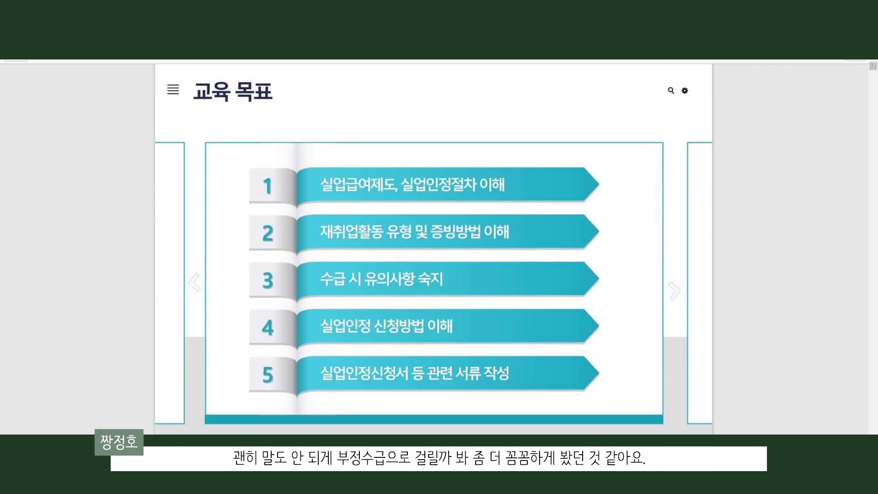
pyautogui.scroll(-10, 433, 249)
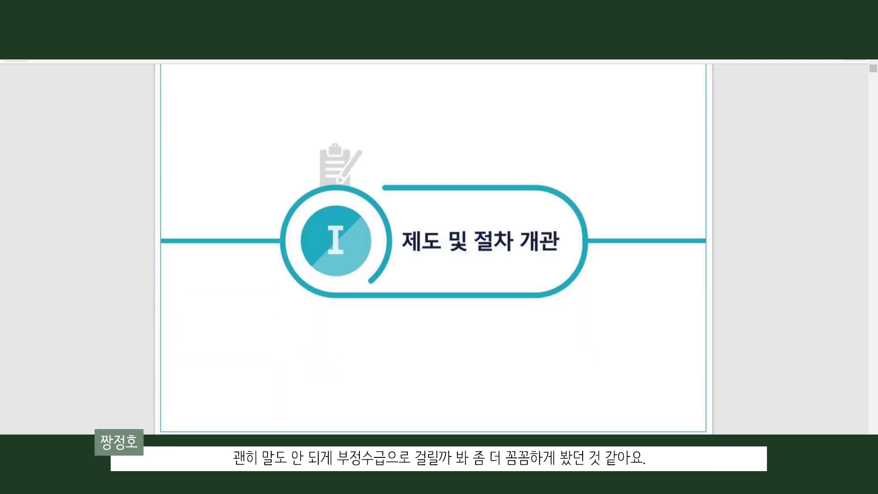
pyautogui.scroll(-10, 434, 249)
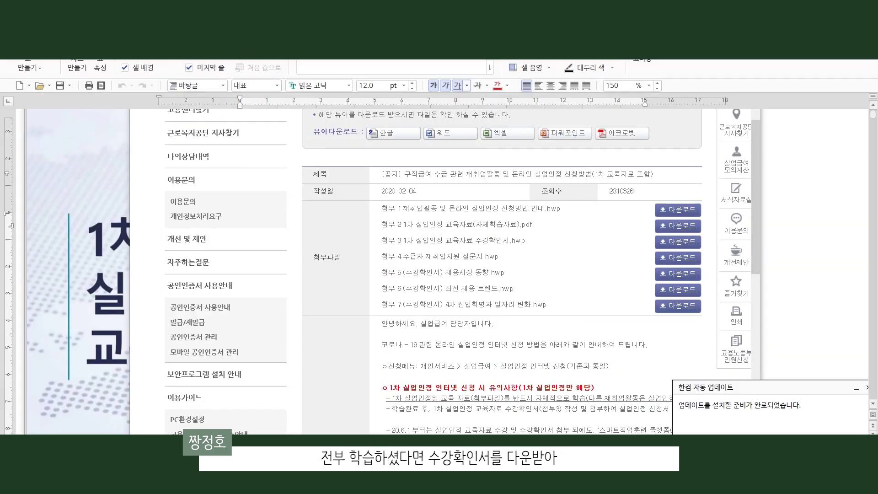
# Scroll through the 수강확인서, then enter the applicant's name in the 재취업지원 설문지 성명 cell.
pyautogui.scroll(-3, 441, 270)
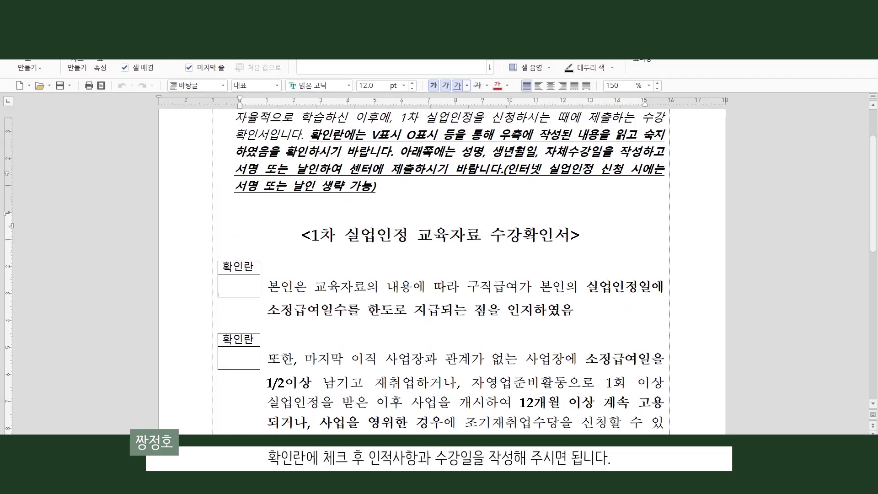
pyautogui.scroll(-1, 441, 272)
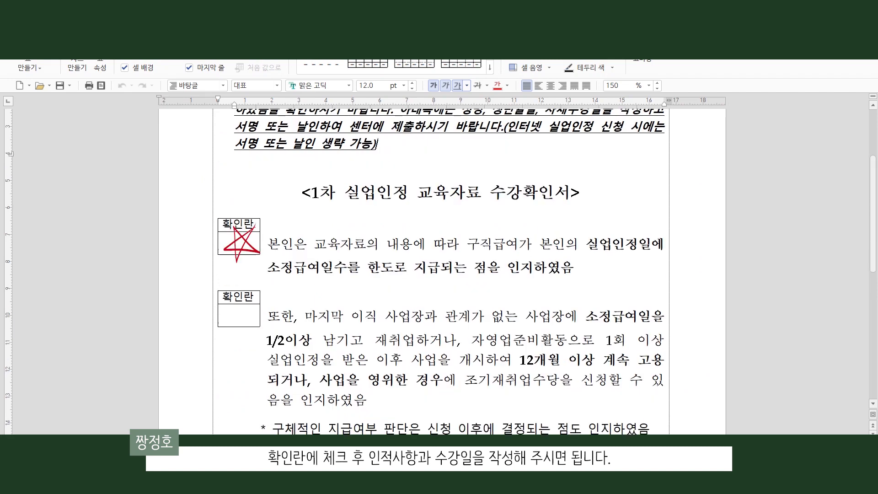
pyautogui.scroll(-1, 442, 270)
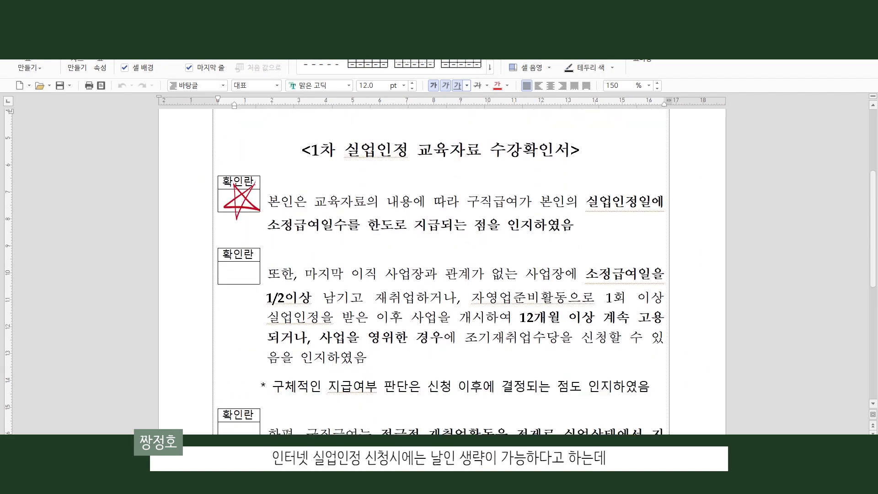
pyautogui.scroll(-3, 441, 270)
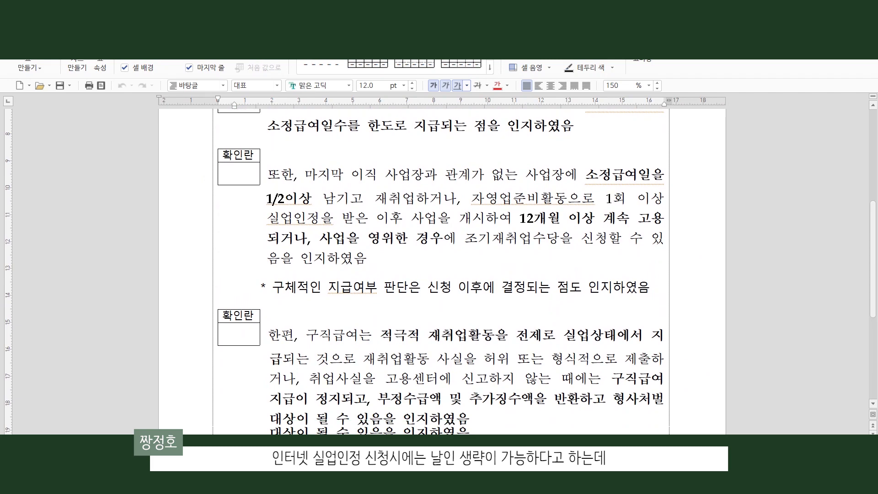
pyautogui.scroll(-3, 442, 270)
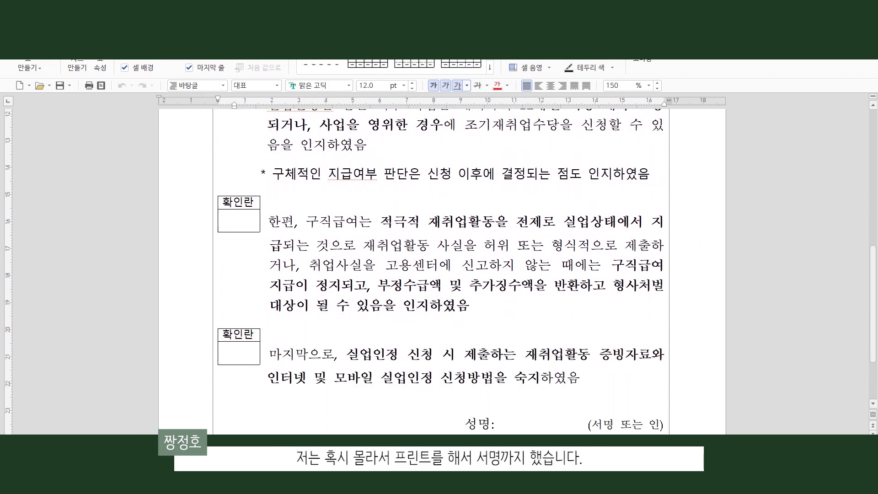
pyautogui.scroll(-1, 442, 270)
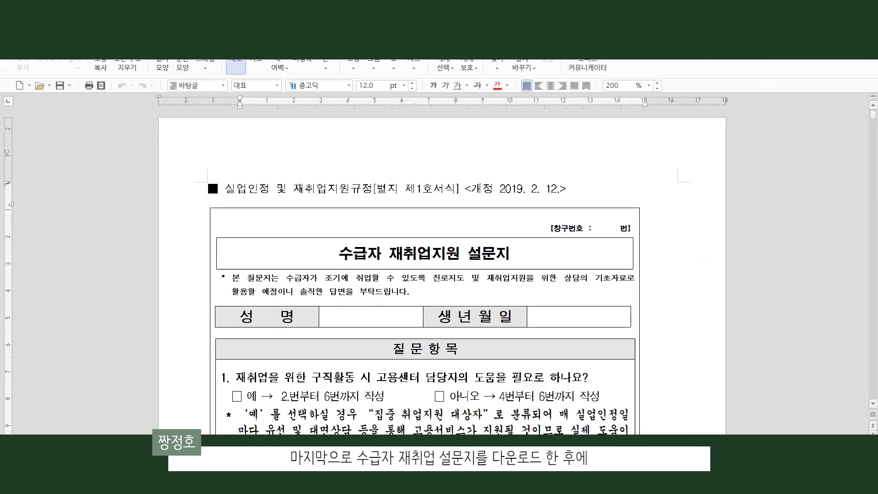
pyautogui.scroll(-3, 441, 270)
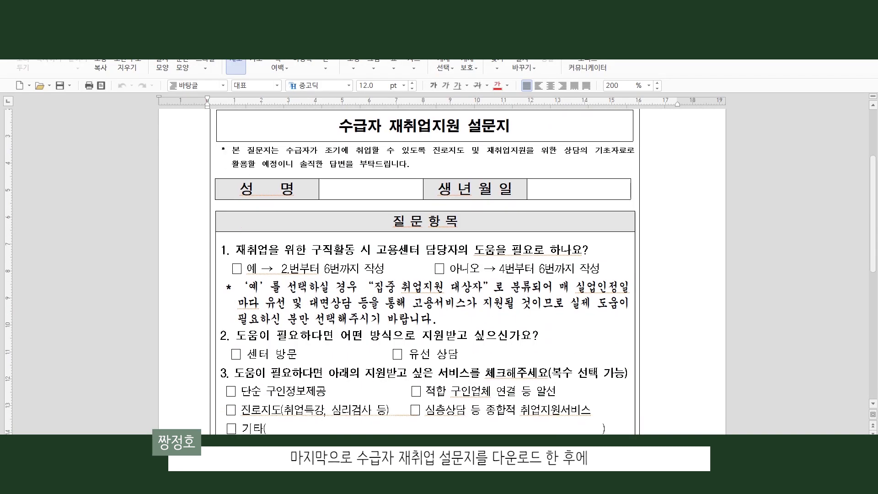
pyautogui.click(371, 189)
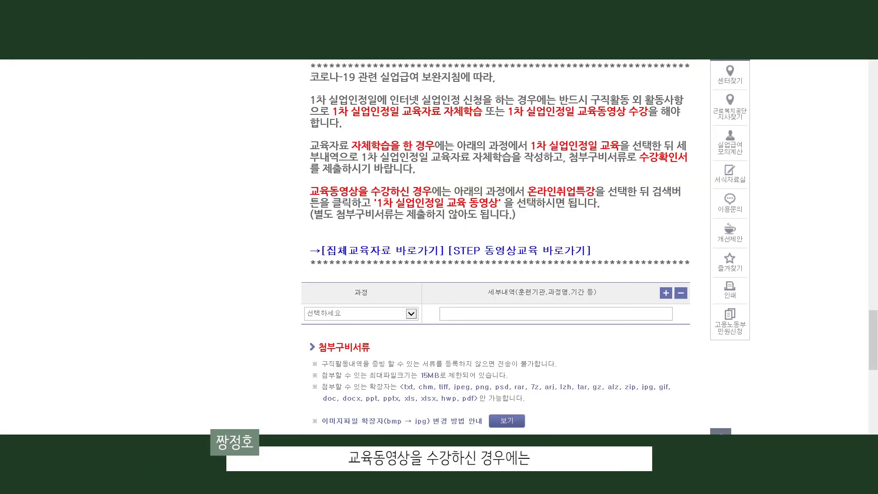
# Choose 1차 실업인정일 교육 as the activity's 과정.
pyautogui.click(411, 314)
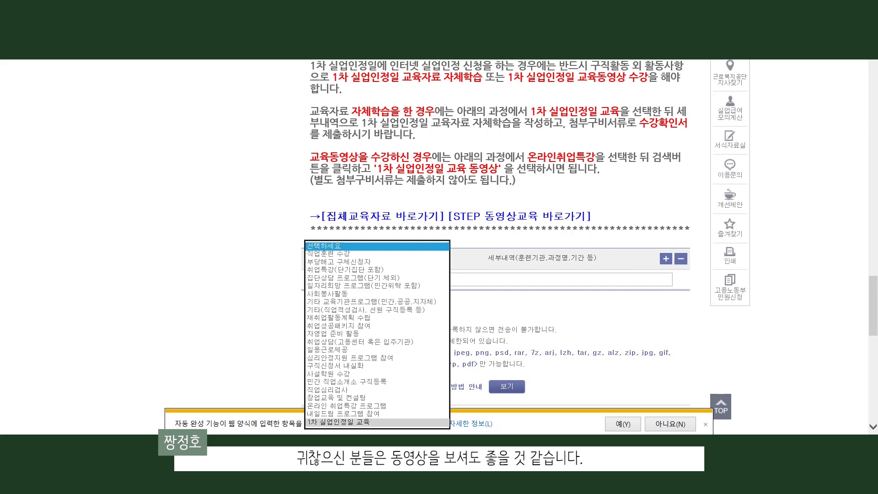
pyautogui.press('Return')
pyautogui.scroll(-4, 496, 247)
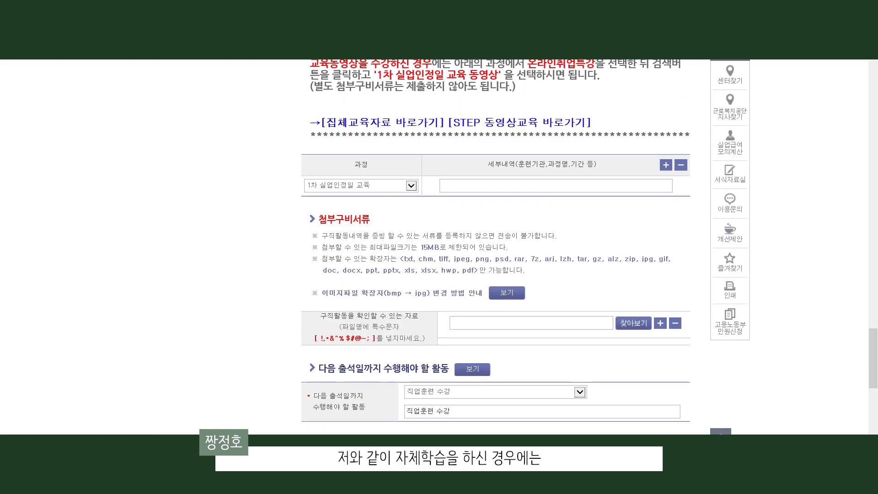
# Attach the 1차 실업인정 교육자료 수강확인서, the bankbook copy image and 수급자 재취업지원 설문지.pdf in three rows.
pyautogui.click(634, 260)
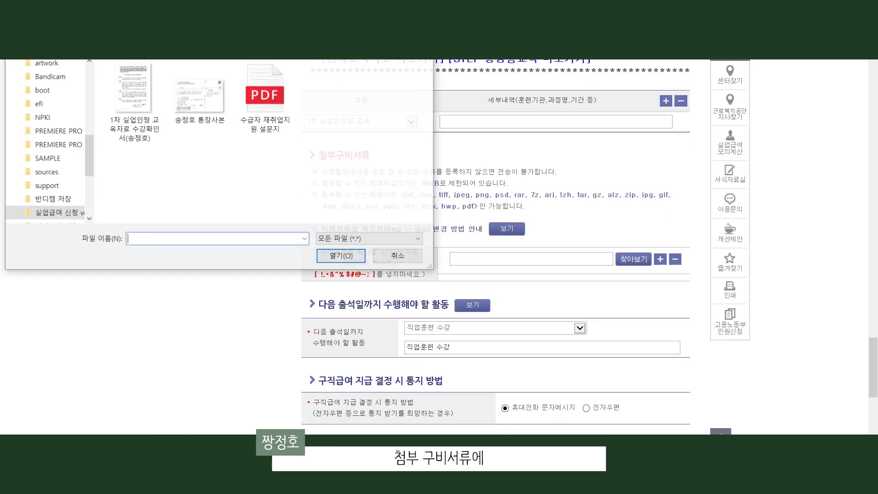
pyautogui.doubleClick(134, 103)
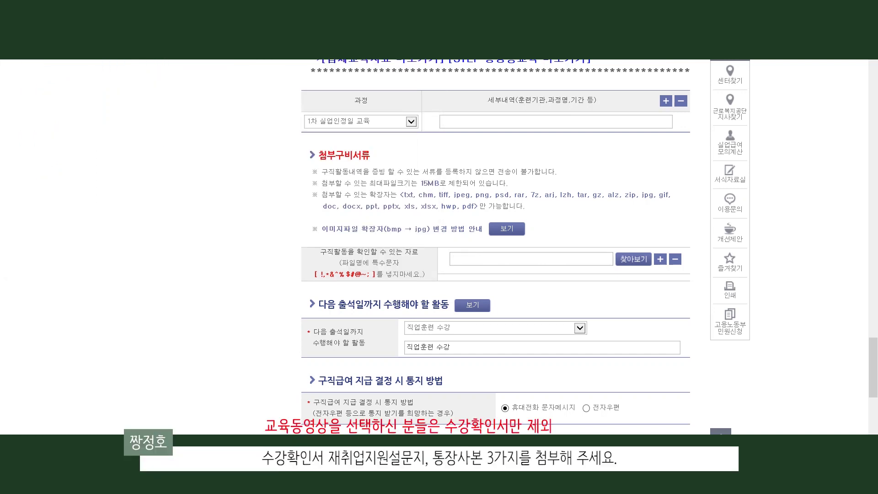
pyautogui.click(660, 259)
pyautogui.click(633, 280)
pyautogui.doubleClick(200, 98)
pyautogui.click(660, 257)
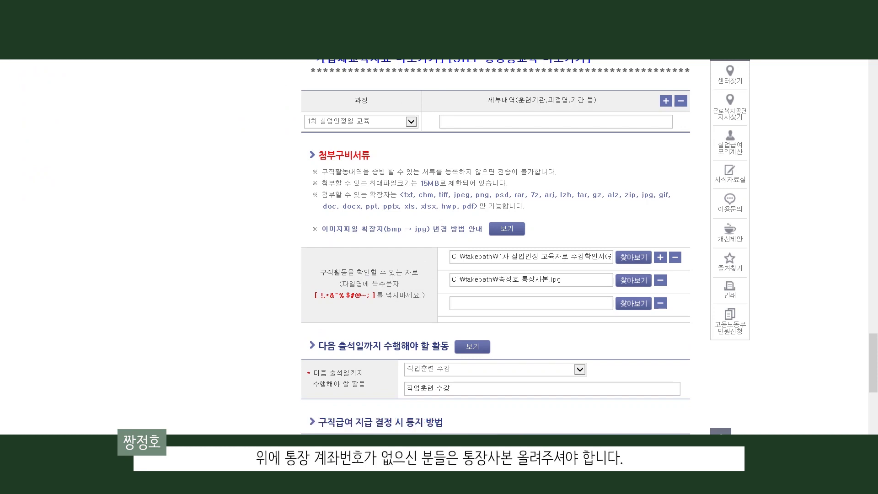
pyautogui.click(634, 303)
pyautogui.doubleClick(262, 98)
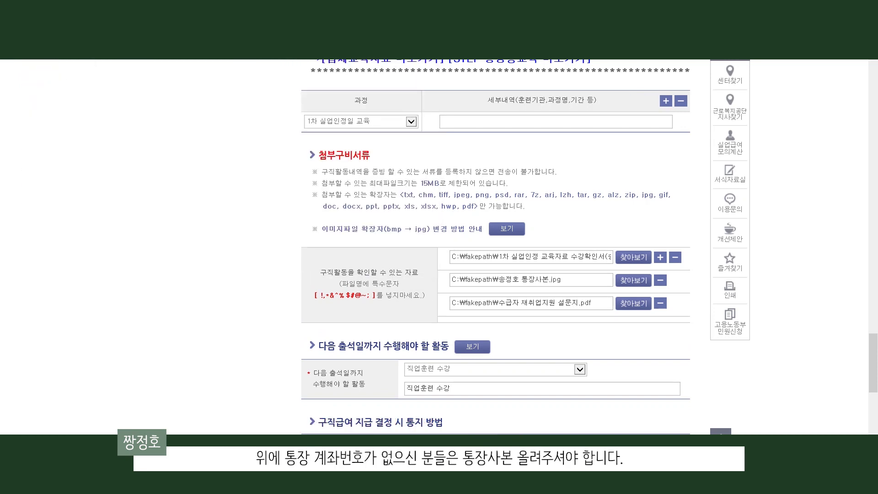
pyautogui.click(580, 370)
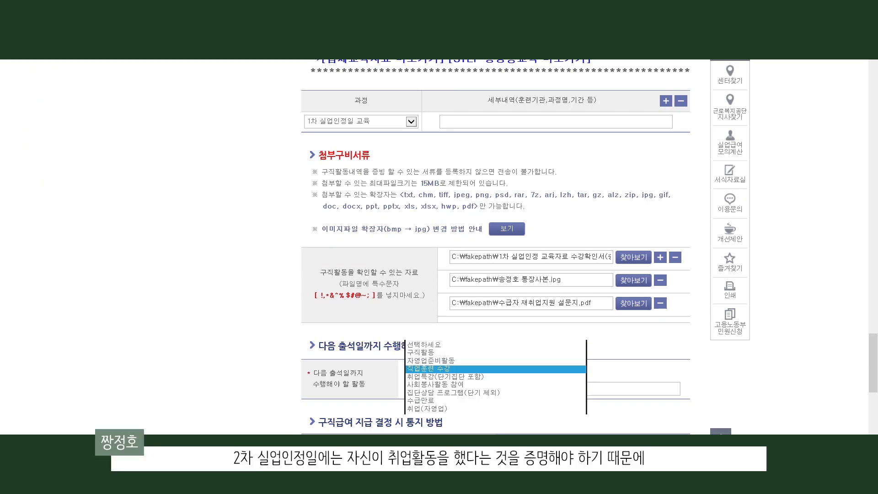
pyautogui.click(496, 345)
pyautogui.click(496, 369)
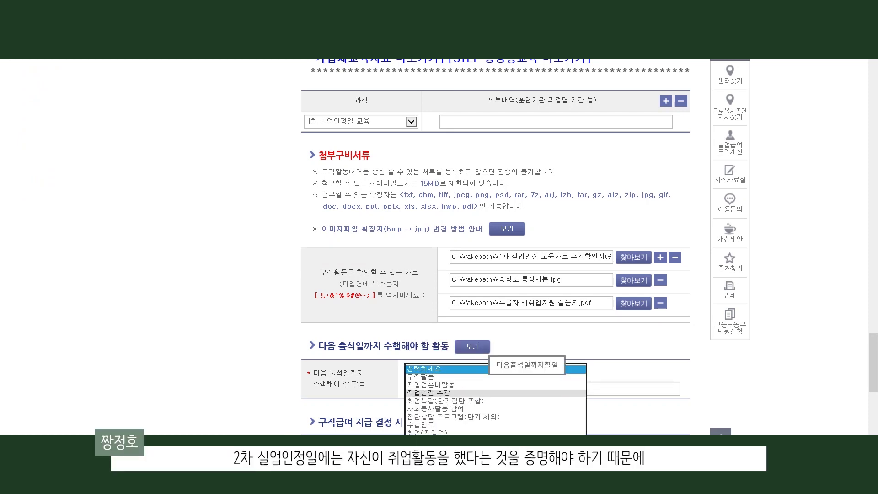
pyautogui.click(430, 393)
pyautogui.scroll(-1, 495, 247)
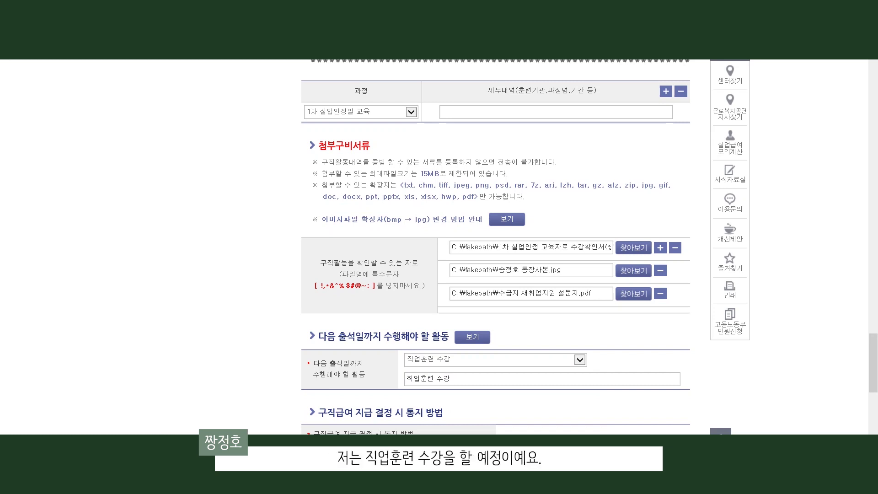
pyautogui.scroll(-6, 496, 247)
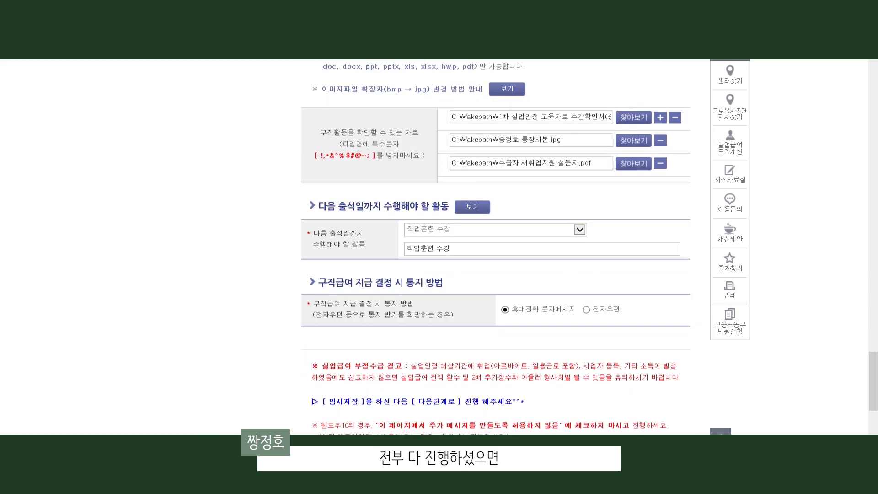
# Save the application as a draft and review it: 8 recognised days, 480,960 won, next date 2020/10/15.
pyautogui.scroll(-3, 496, 247)
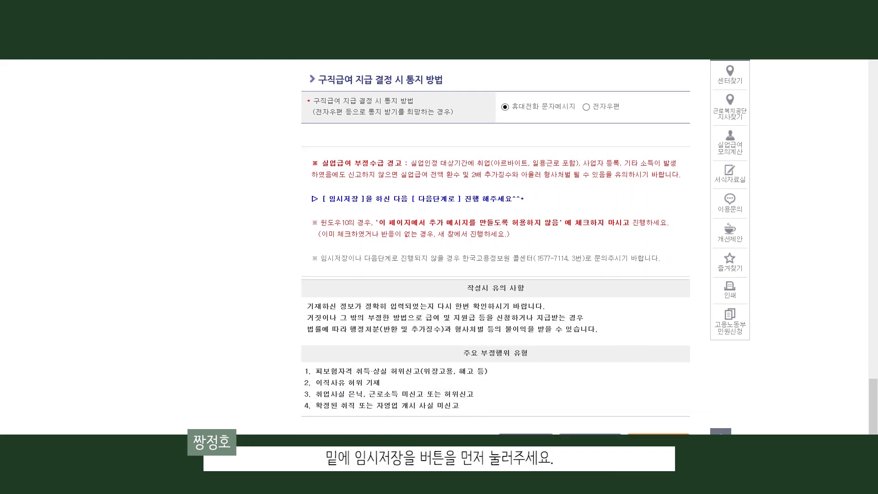
pyautogui.click(526, 338)
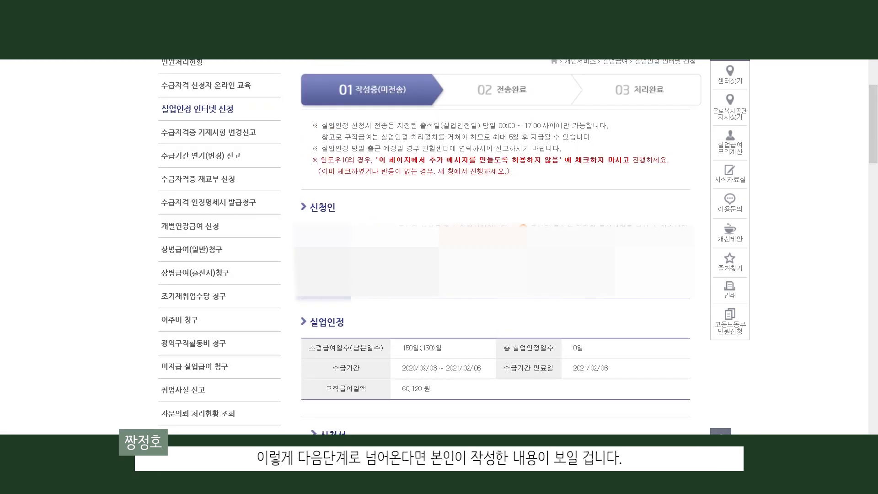
pyautogui.scroll(-3, 496, 247)
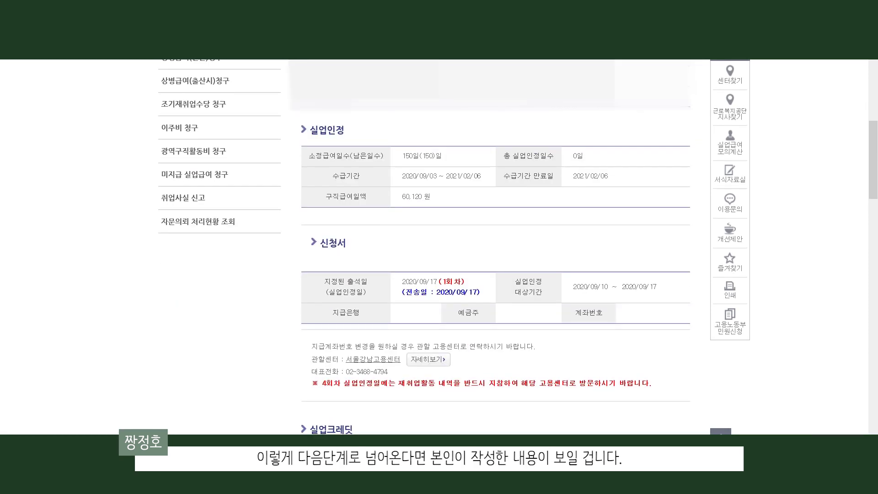
pyautogui.scroll(-5, 495, 247)
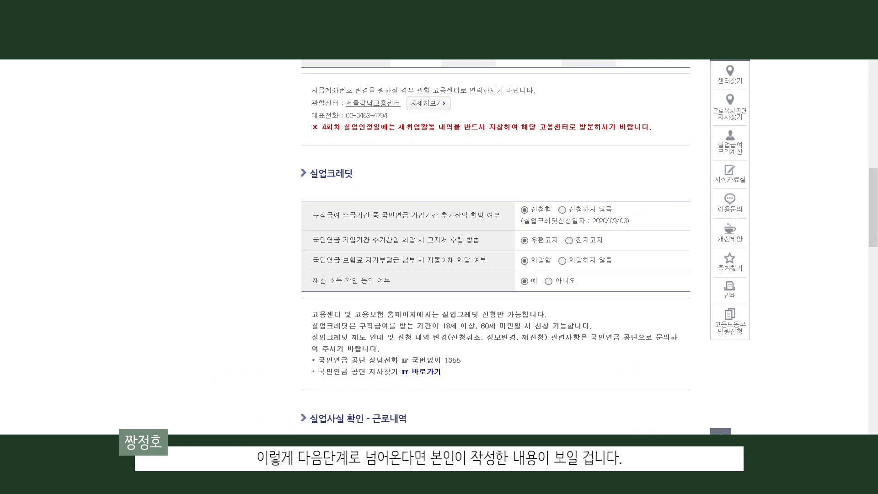
pyautogui.scroll(-5, 495, 247)
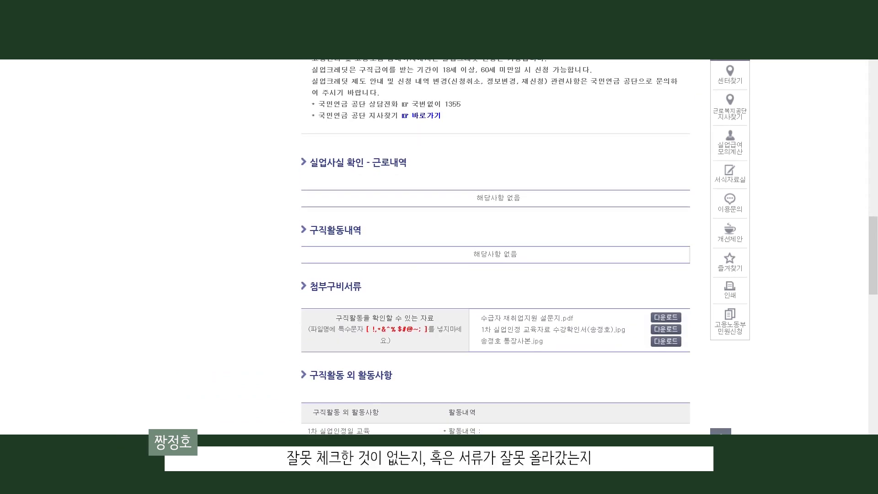
pyautogui.scroll(-3, 496, 247)
pyautogui.scroll(-9, 495, 246)
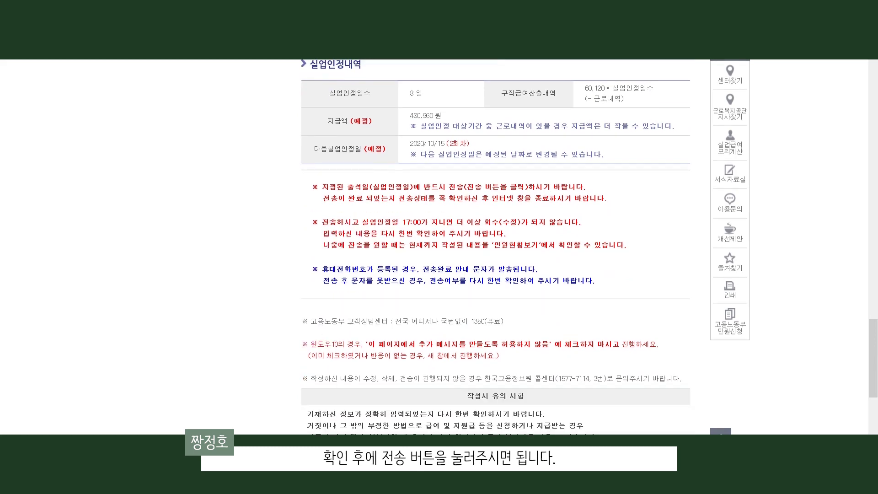
pyautogui.scroll(-6, 495, 247)
# Send the 실업인정 신청서, accepting the false-claim warning, and check it shows 전송완료 in 민원처리현황.
pyautogui.click(669, 294)
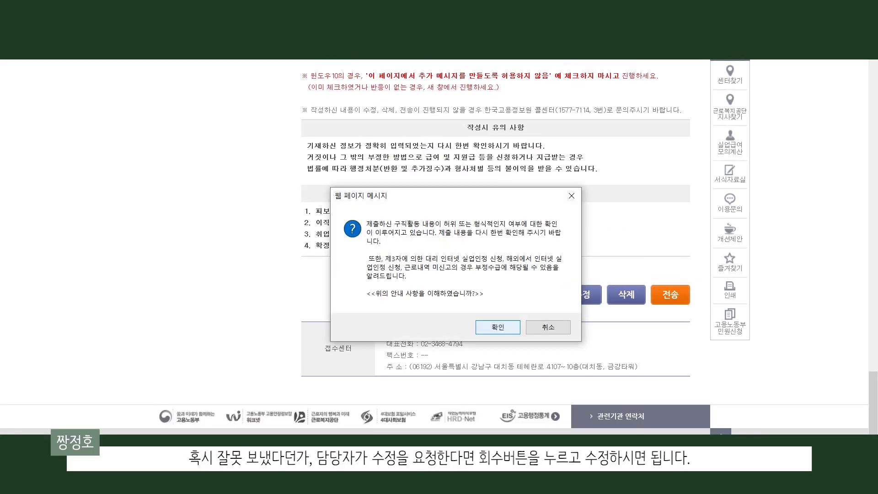
pyautogui.press('Return')
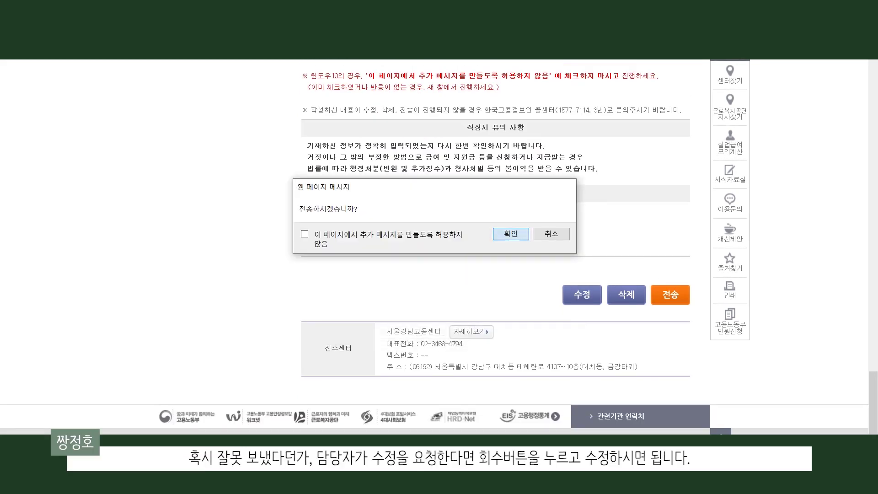
pyautogui.press('Return')
pyautogui.press('Return')
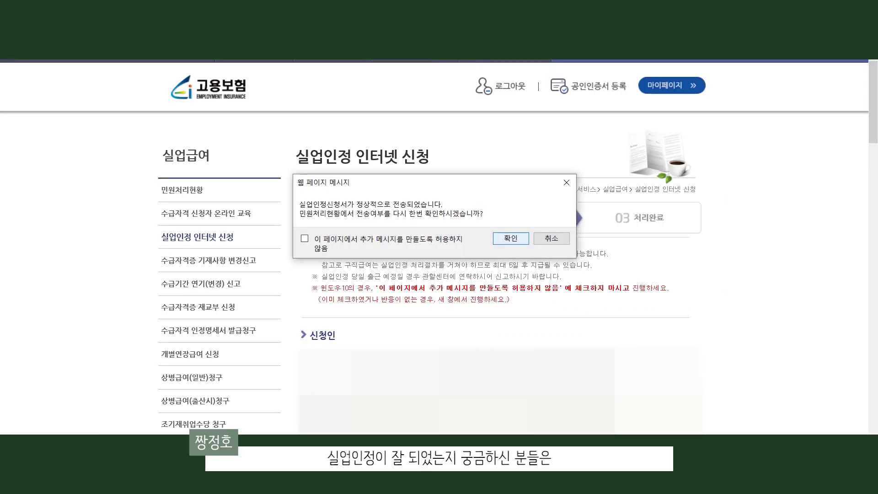
pyautogui.press('Return')
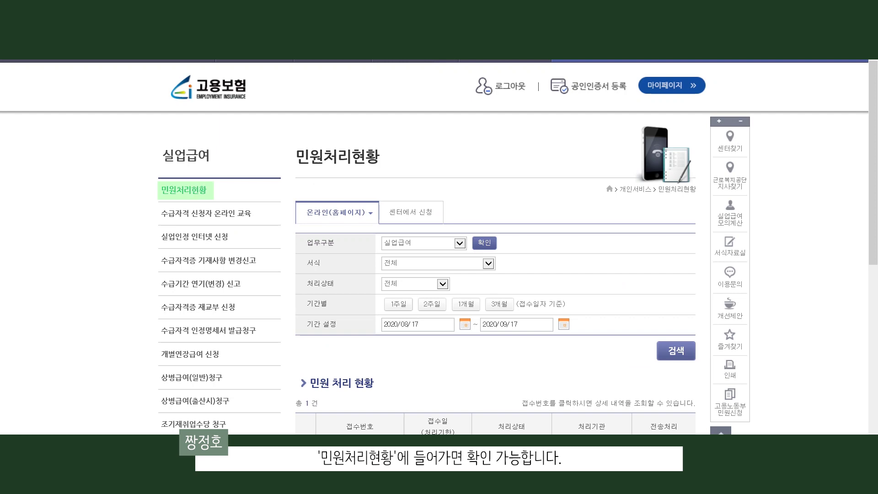
pyautogui.scroll(-3, 439, 247)
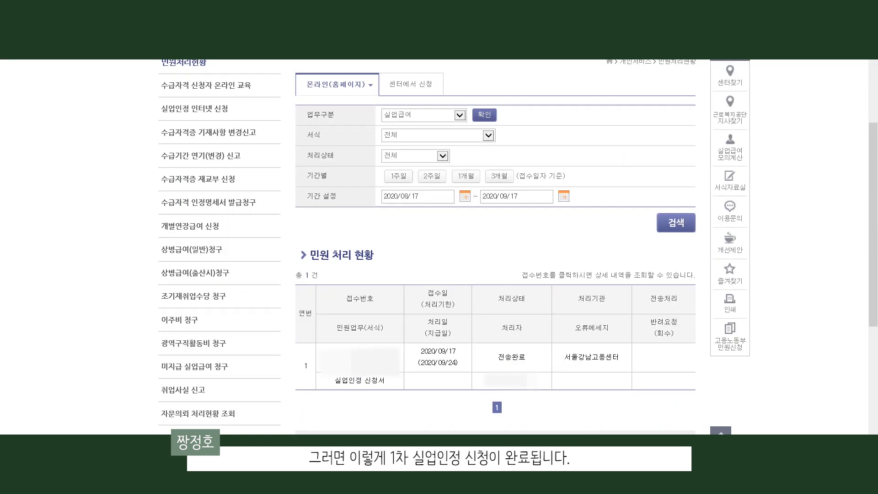